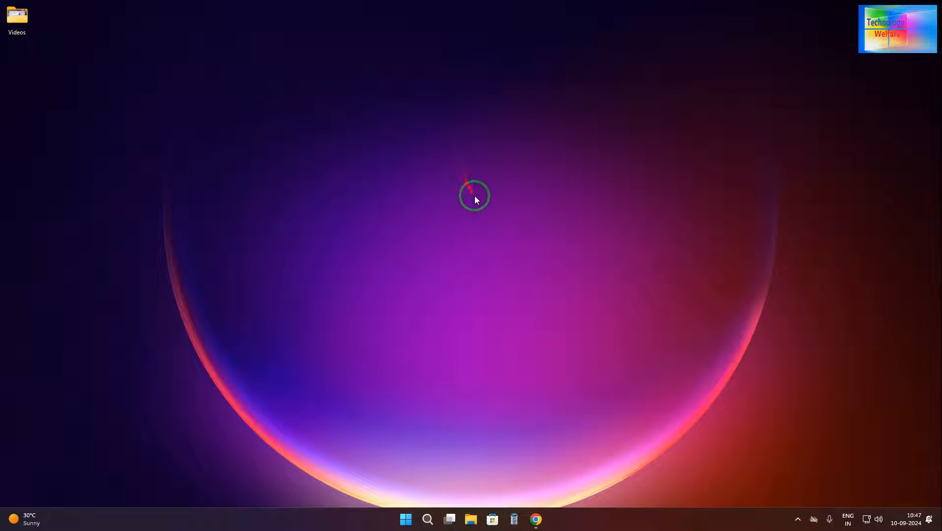
right_click(467, 137)
left_click(479, 176)
Launch the Registry Editor by running regedit and move its window toward the middle of the screen
key("super+r")
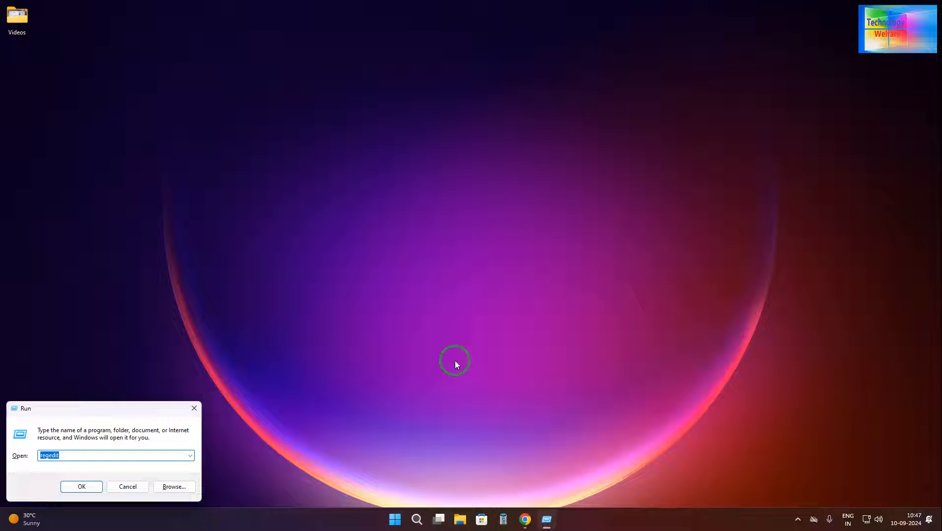
key("BackSpace")
type("RE")
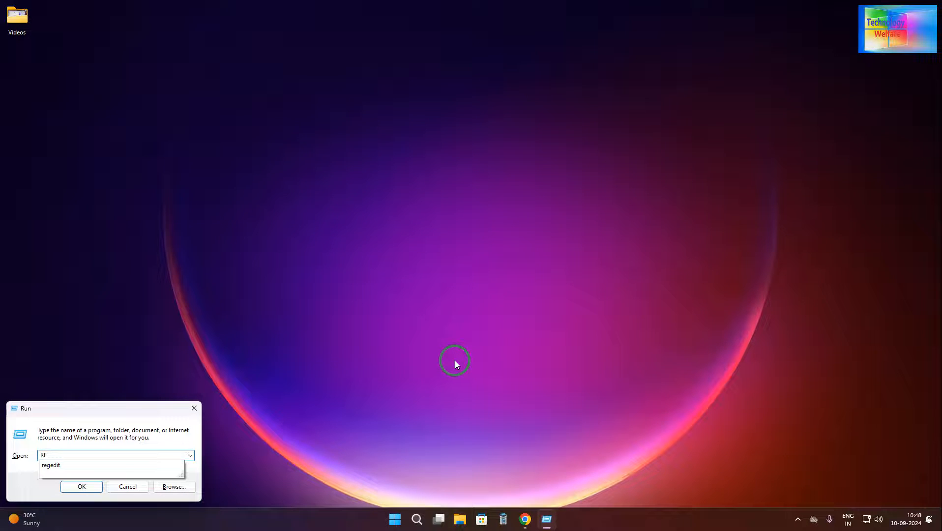
left_click(61, 469)
left_click(73, 489)
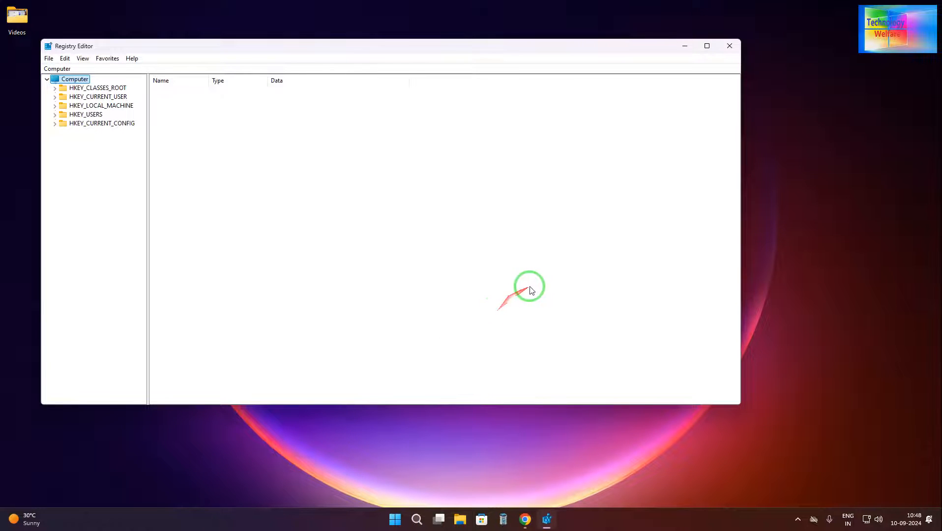
left_click_drag(418, 46, 575, 86)
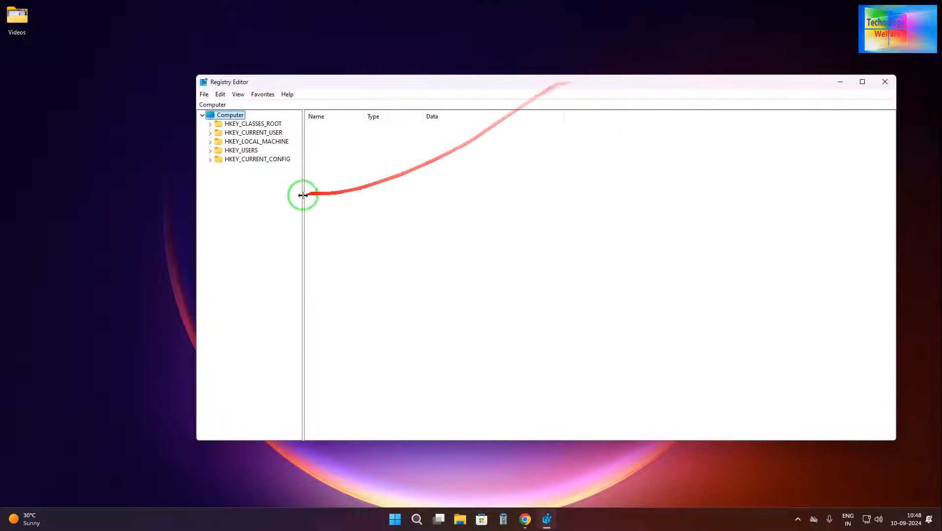
Show the values of the registry key HKEY_CURRENT_USER\Control Panel\Desktop
left_click(264, 134)
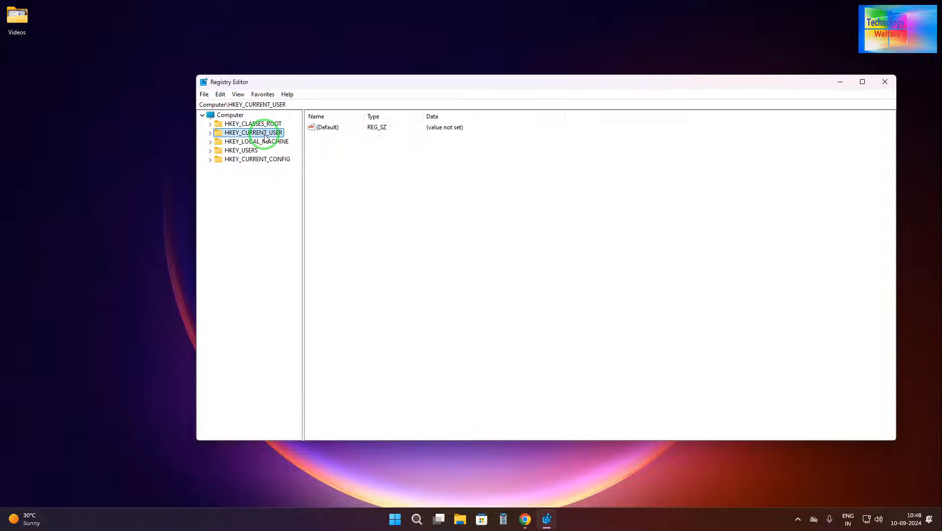
double_click(265, 137)
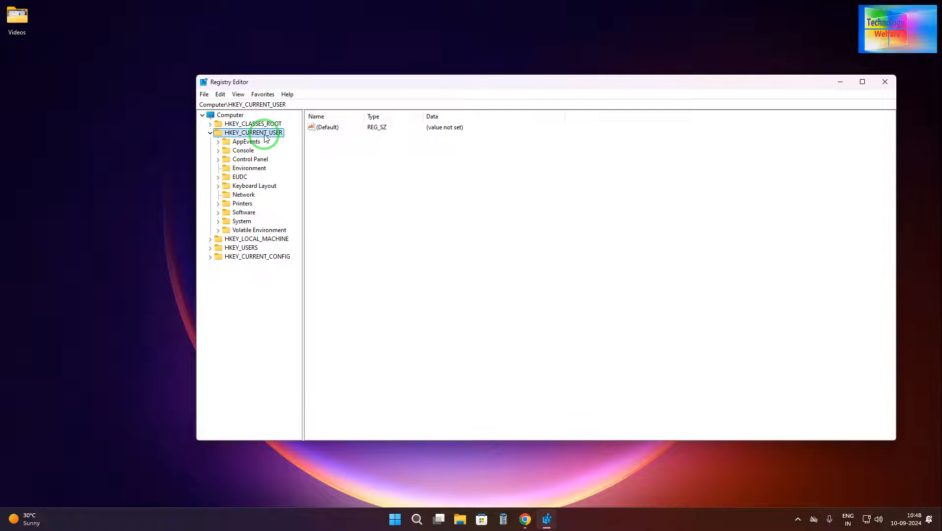
double_click(250, 160)
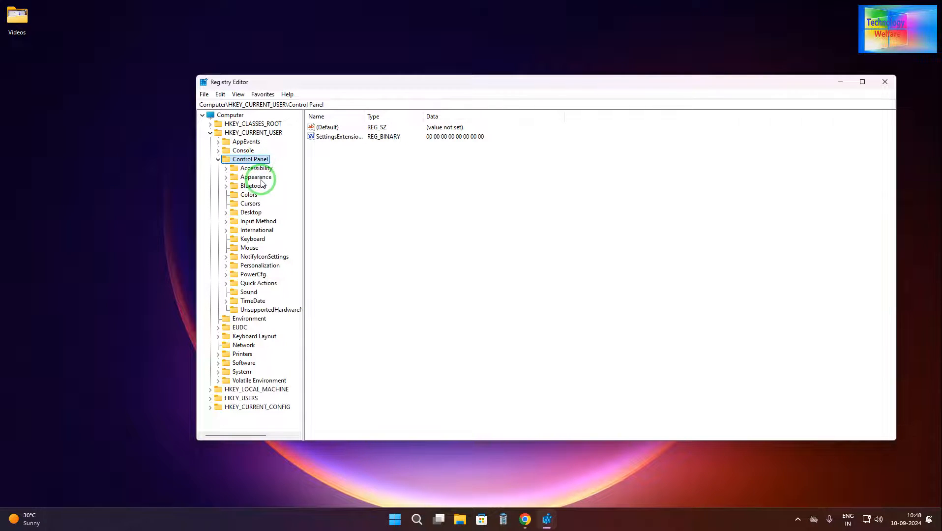
left_click(259, 216)
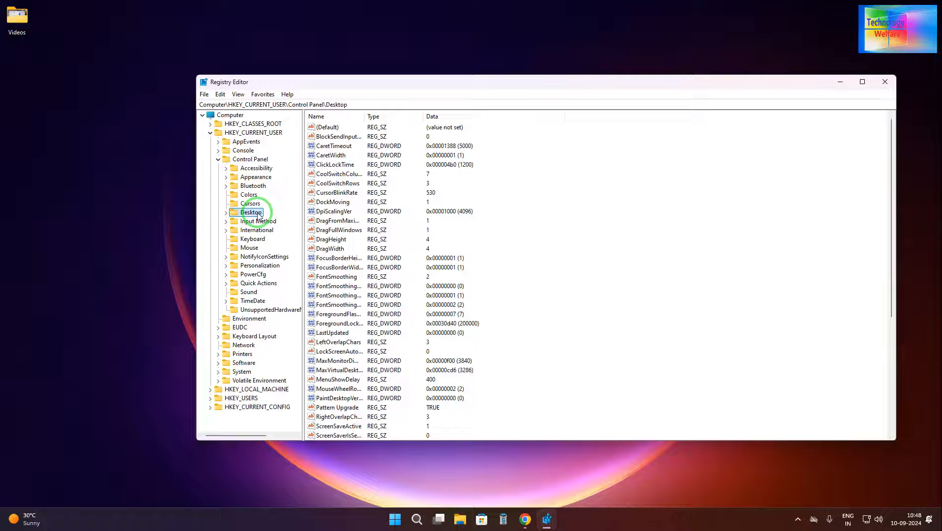
Set the value data of MenuShowDelay in the Desktop key to 00
scroll(401, 232, "down", 4)
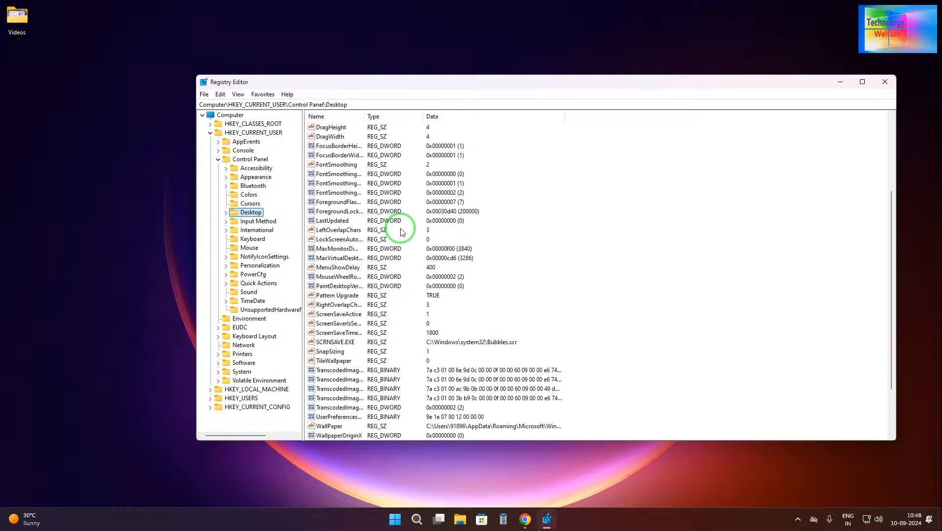
scroll(401, 230, "up", 2)
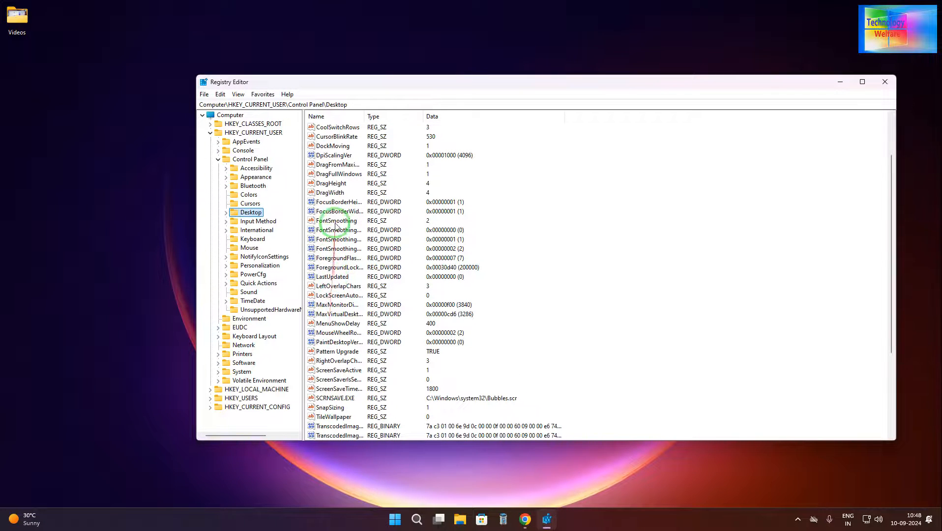
scroll(339, 153, "up", 1)
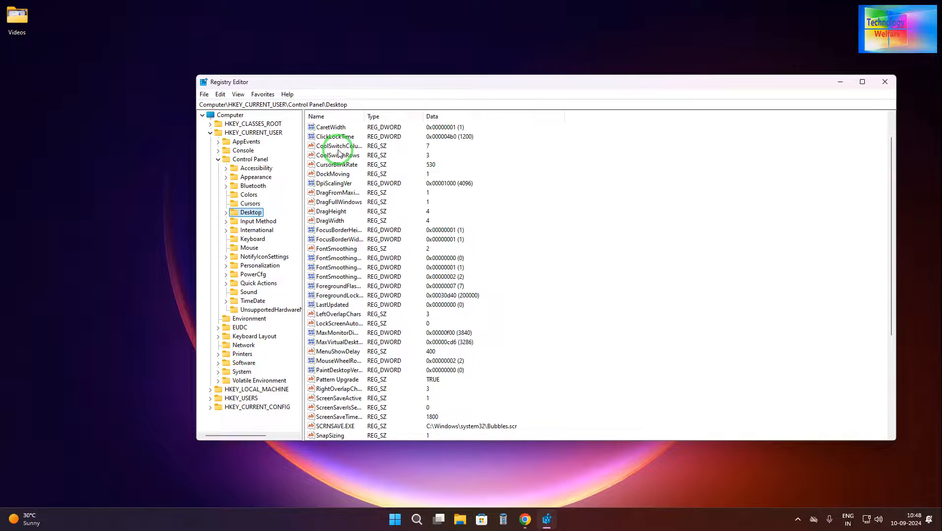
scroll(338, 154, "up", 1)
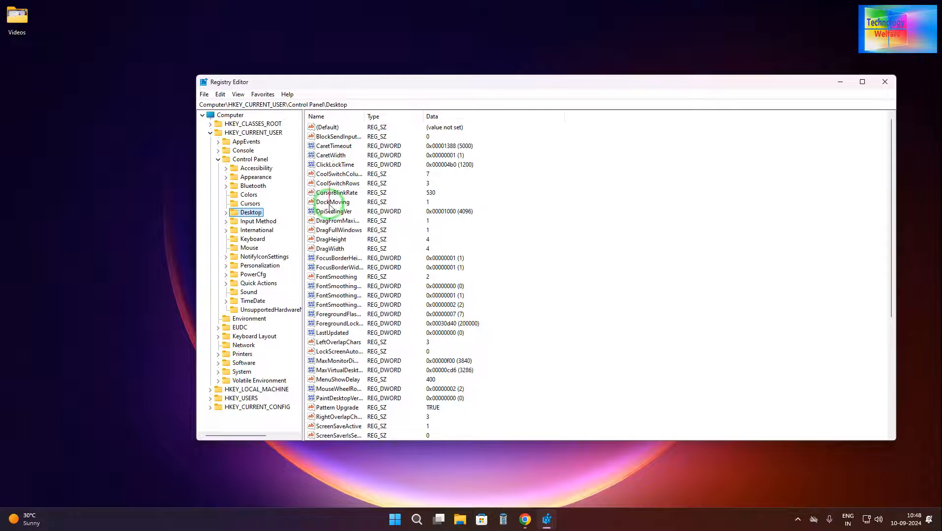
scroll(334, 296, "down", 2)
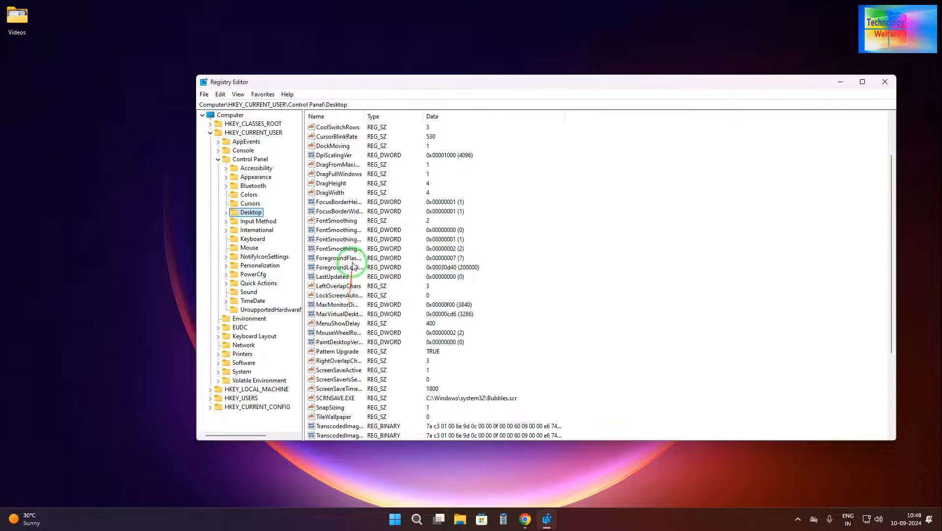
scroll(359, 310, "down", 2)
scroll(361, 312, "up", 1)
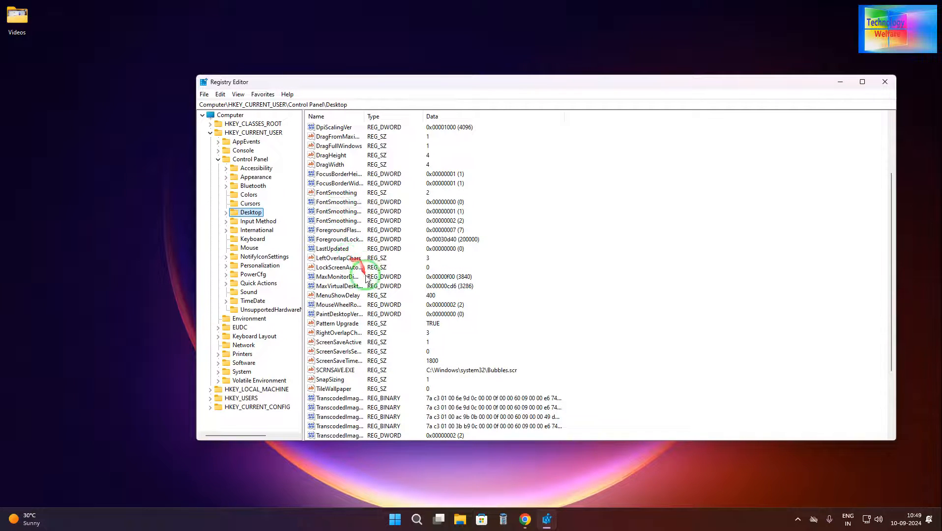
scroll(396, 350, "down", 1)
scroll(400, 353, "down", 3)
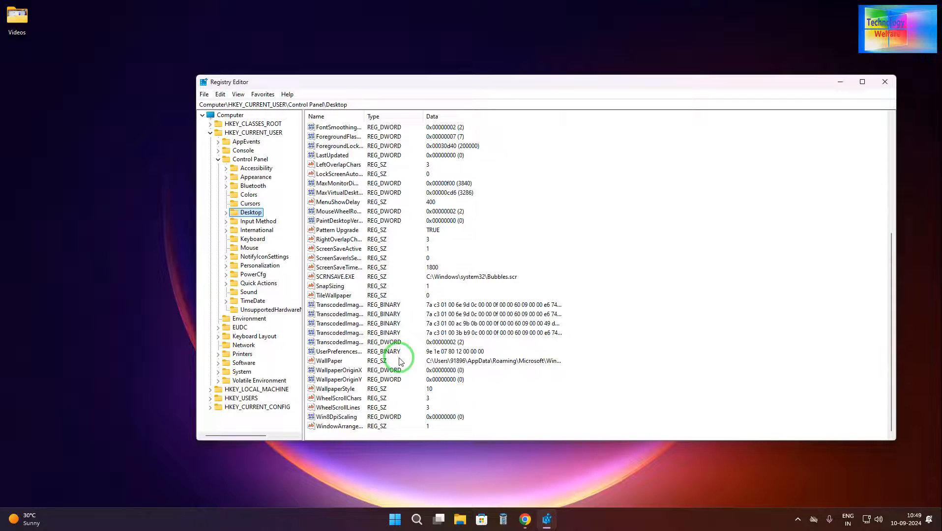
scroll(361, 268, "up", 3)
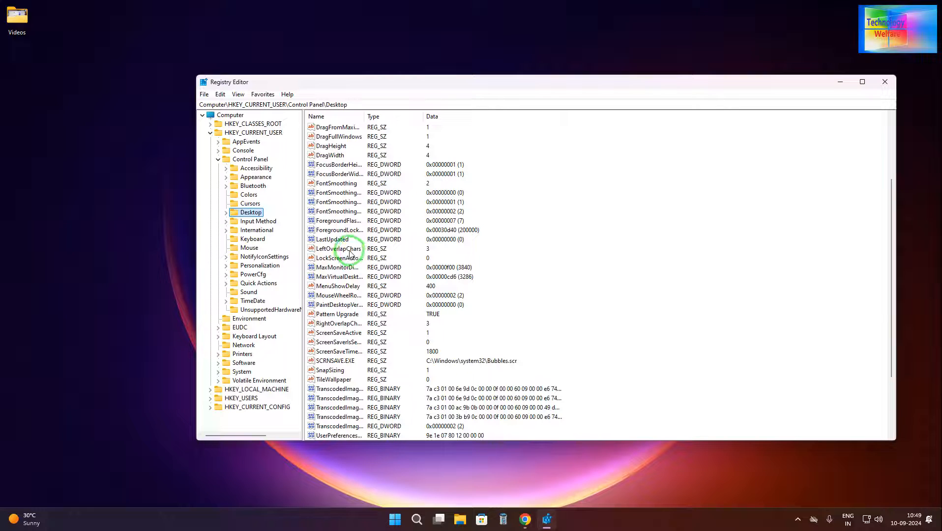
double_click(353, 287)
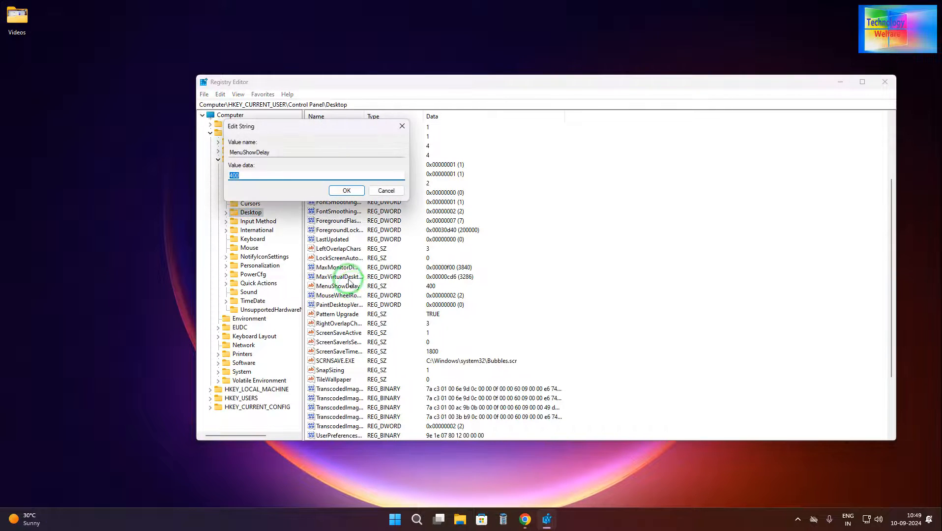
left_click_drag(305, 126, 690, 172)
left_click(619, 221)
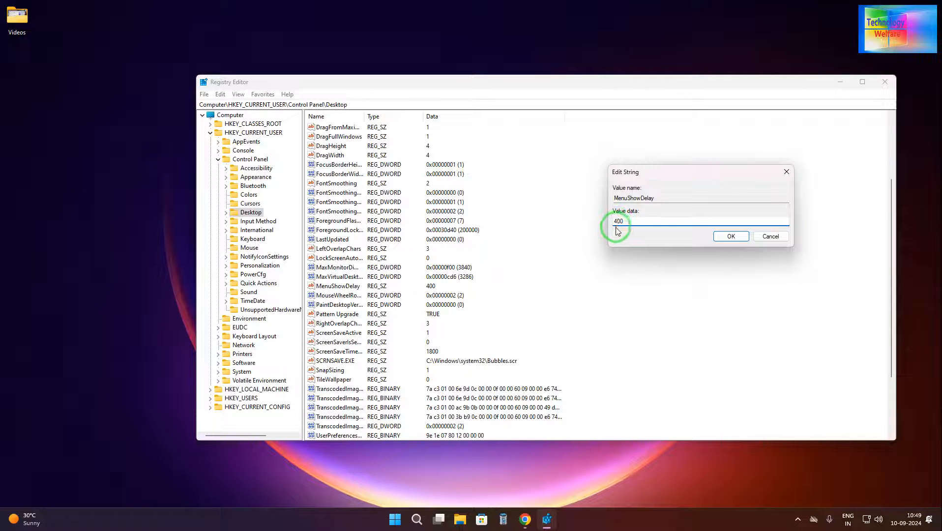
key("BackSpace")
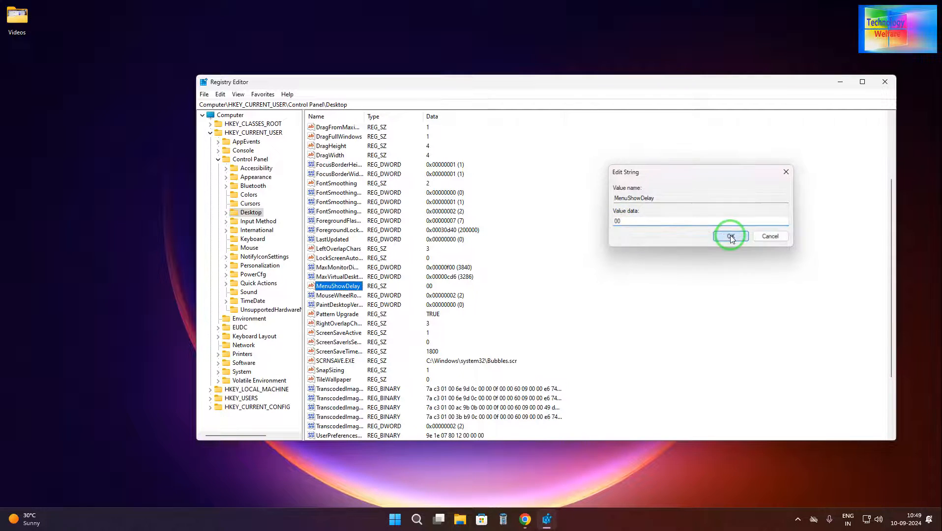
left_click(732, 237)
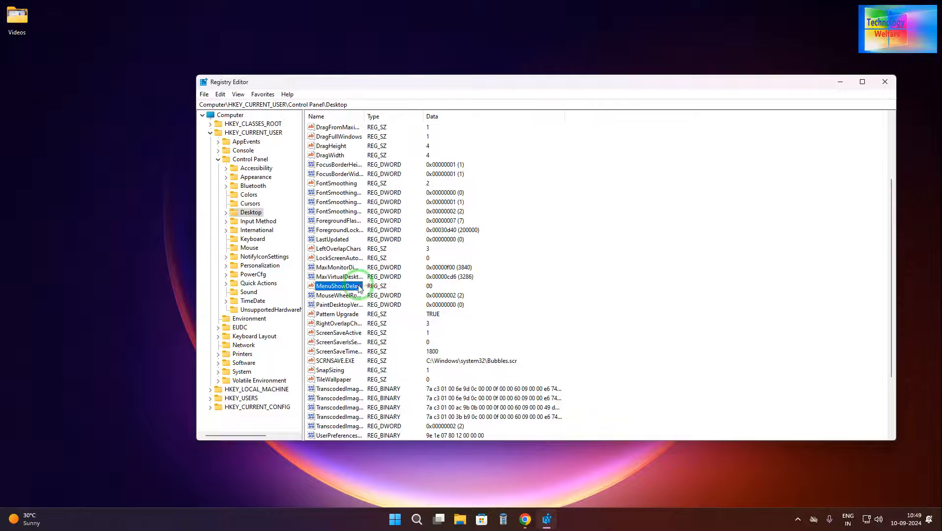
Check the value data of MenuShowDelay once more without changing it, and close the Registry Editor
double_click(344, 287)
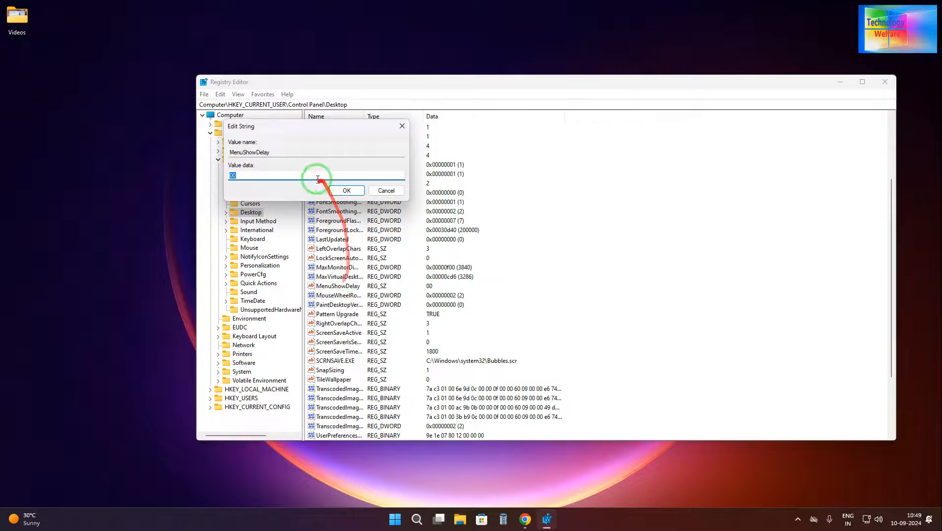
left_click(346, 190)
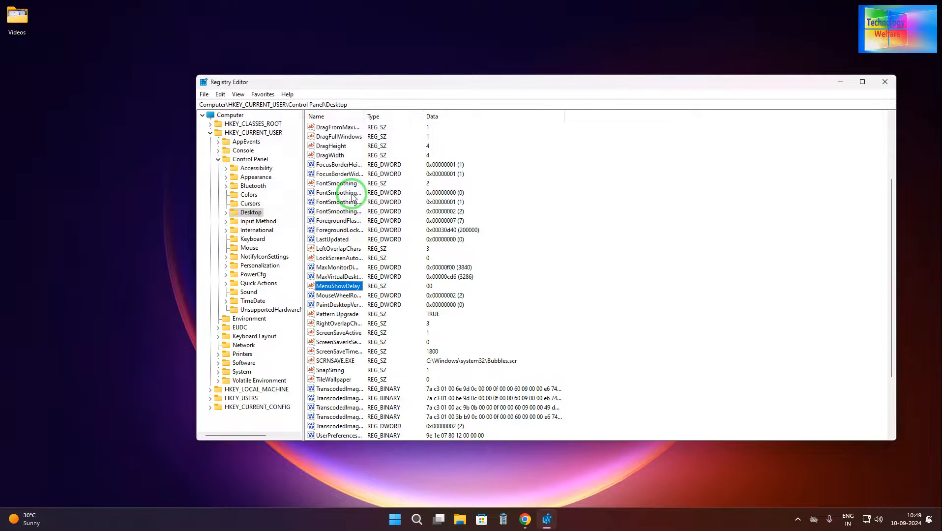
left_click(888, 82)
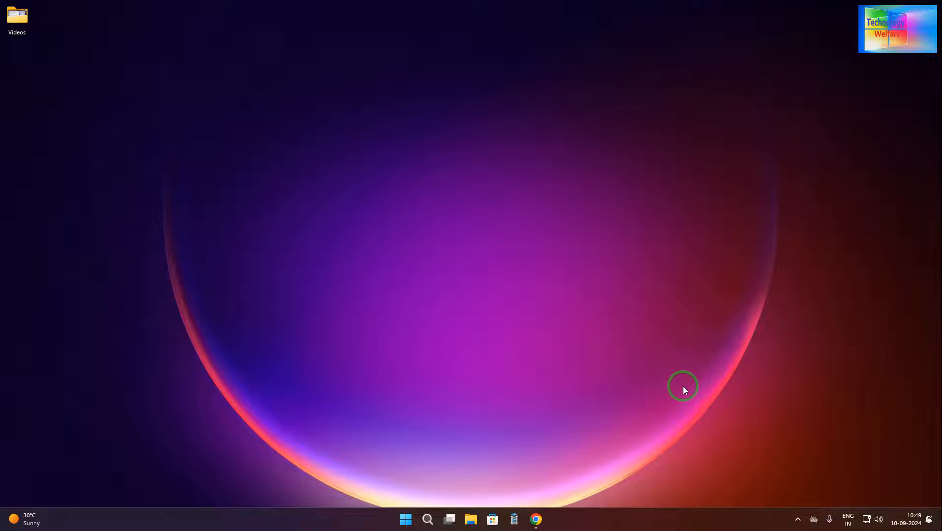
Launch System Configuration by running msconfig and move its window to a free area of the desktop
key("super+r")
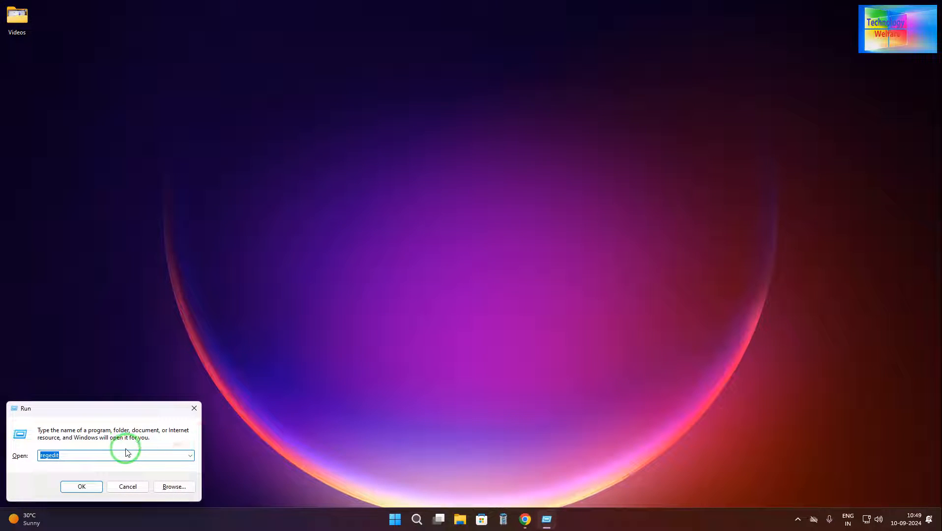
key("BackSpace")
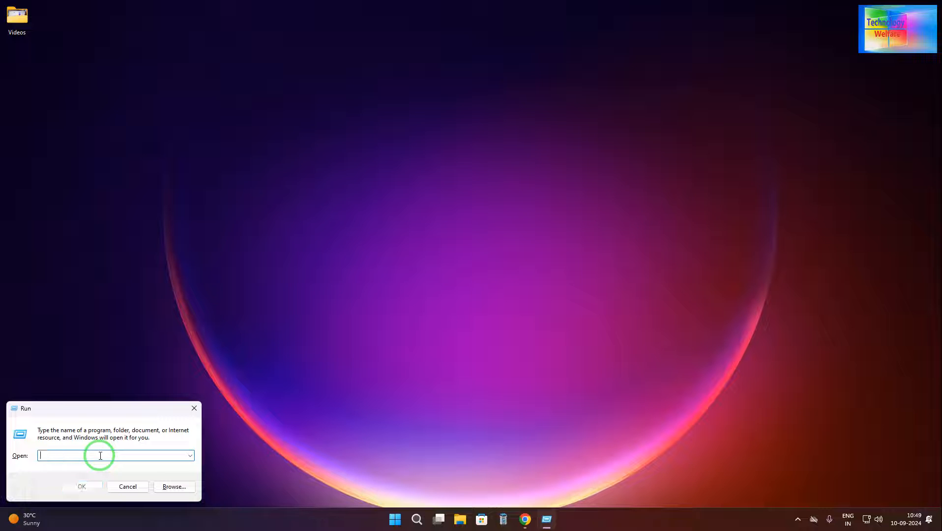
type("msconfig")
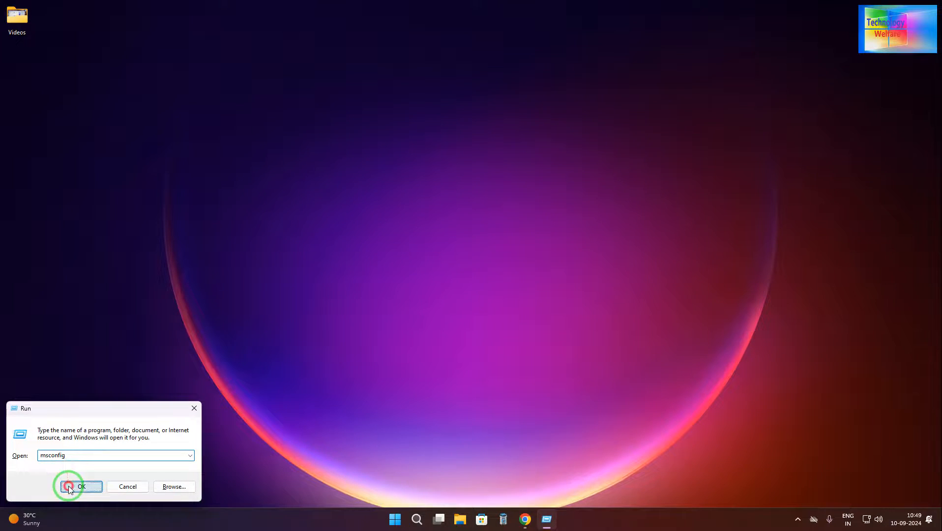
left_click(65, 487)
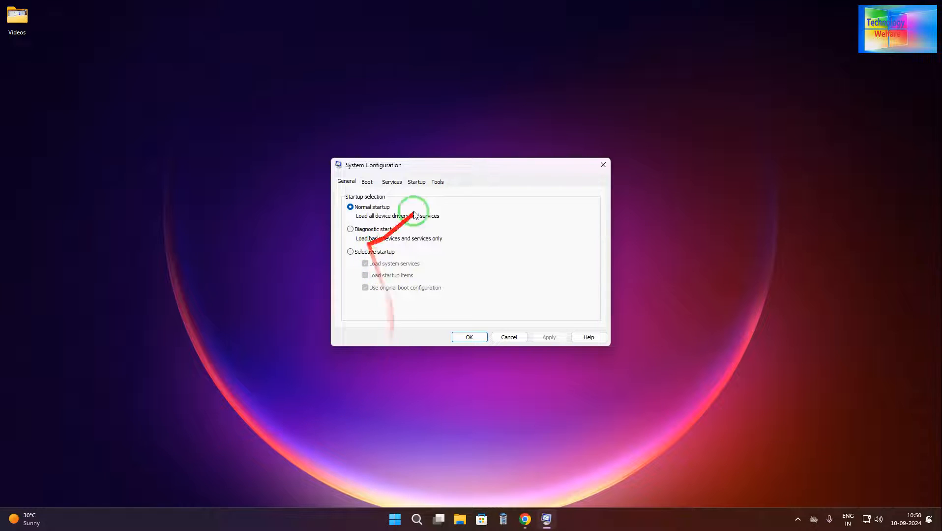
left_click_drag(476, 166, 606, 76)
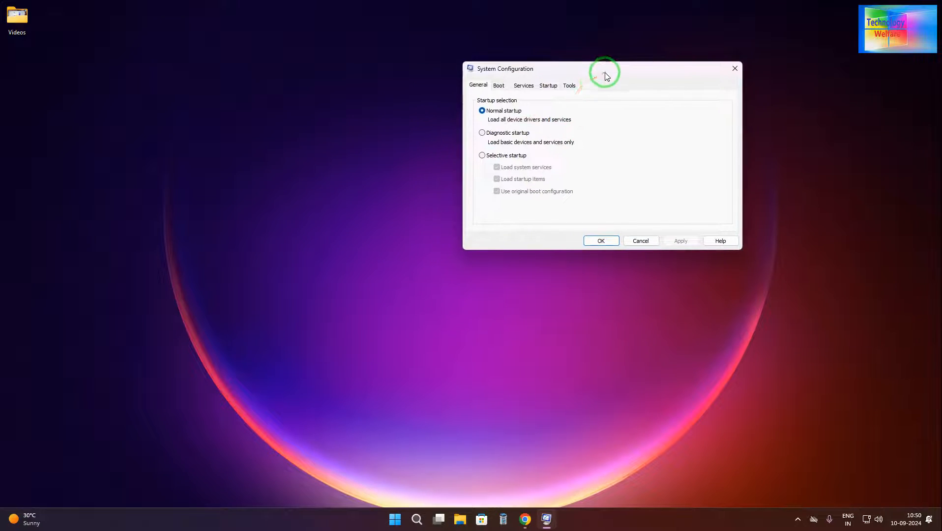
Enable the number of processors setting in the advanced boot options and set it to 4
left_click(499, 86)
left_click(516, 158)
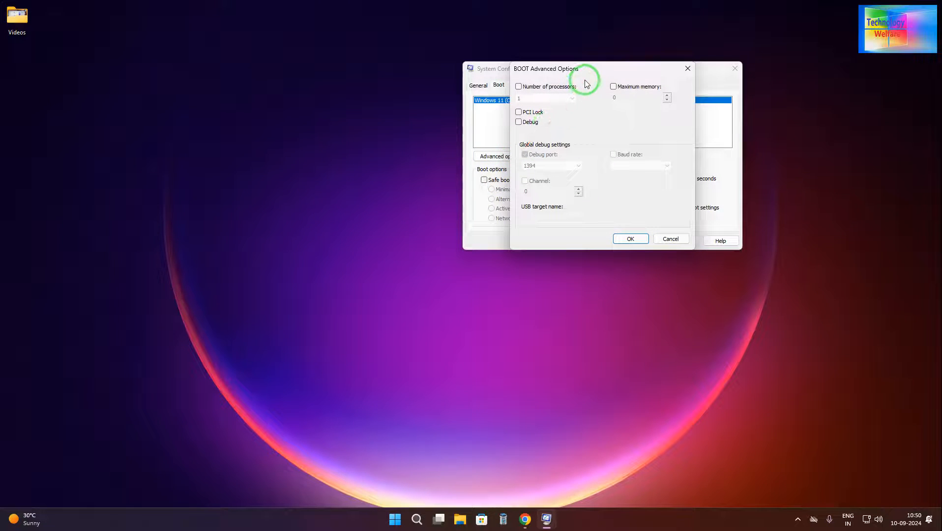
left_click(525, 88)
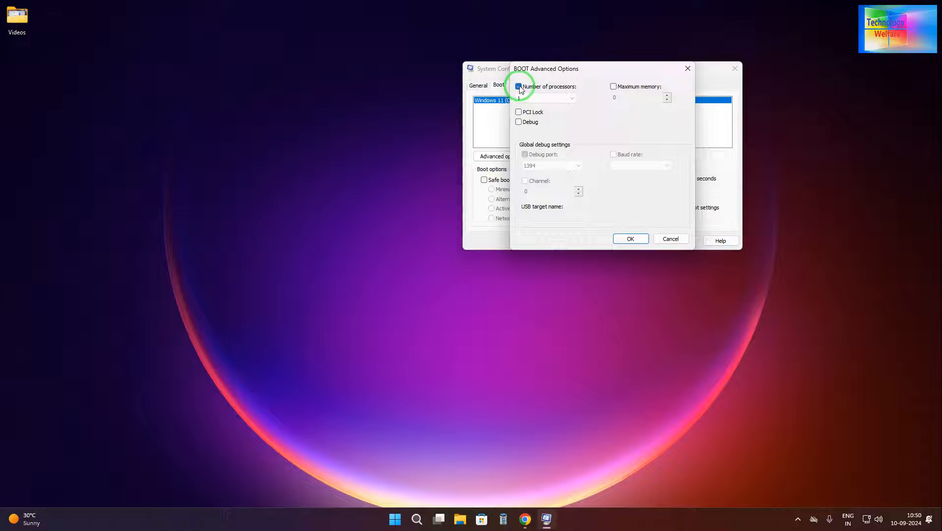
left_click(571, 99)
left_click(534, 127)
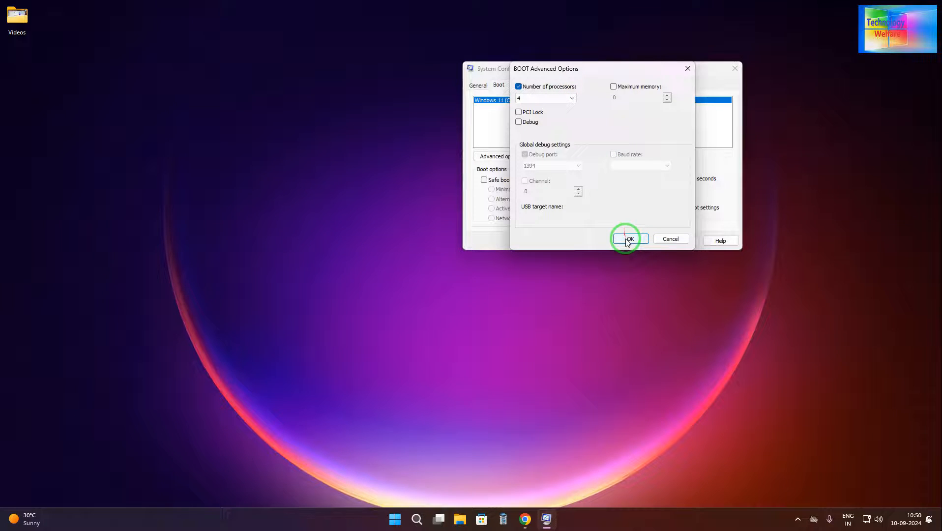
left_click(614, 89)
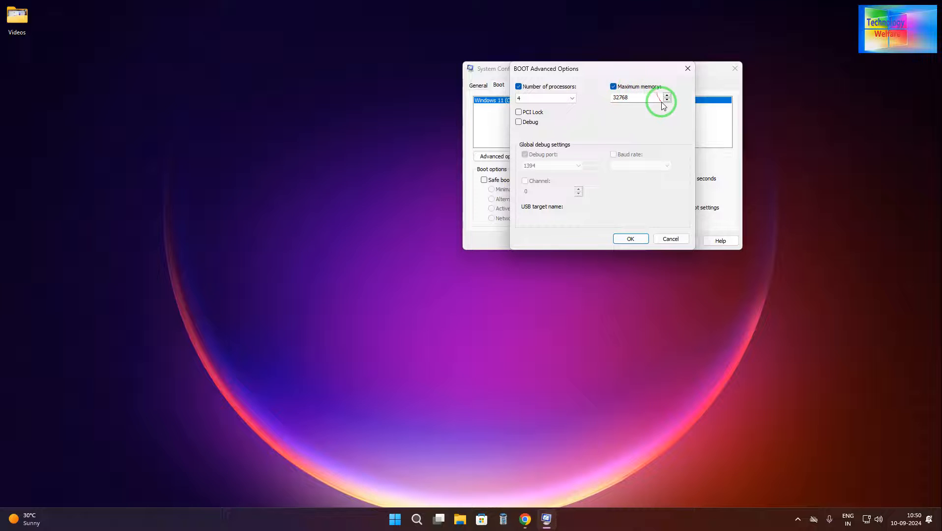
left_click(667, 100)
left_click(668, 101)
left_click(630, 99)
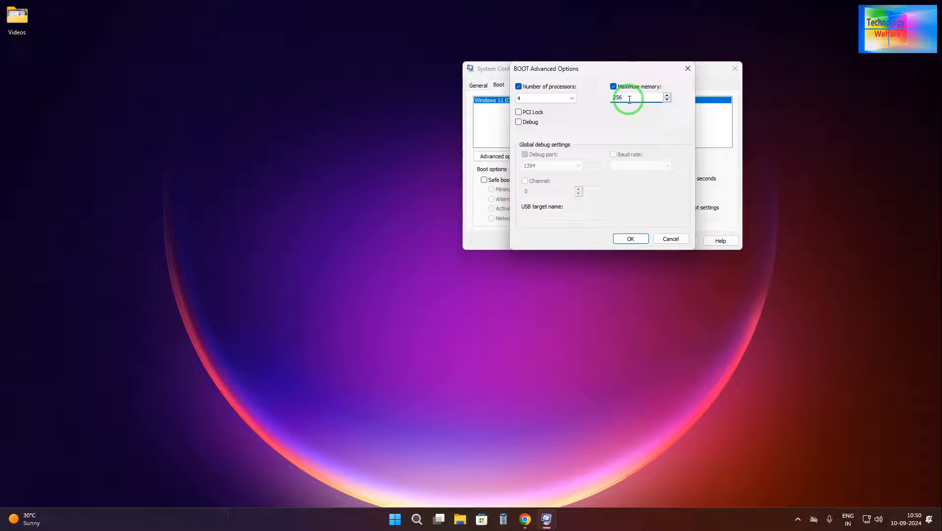
left_click(667, 100)
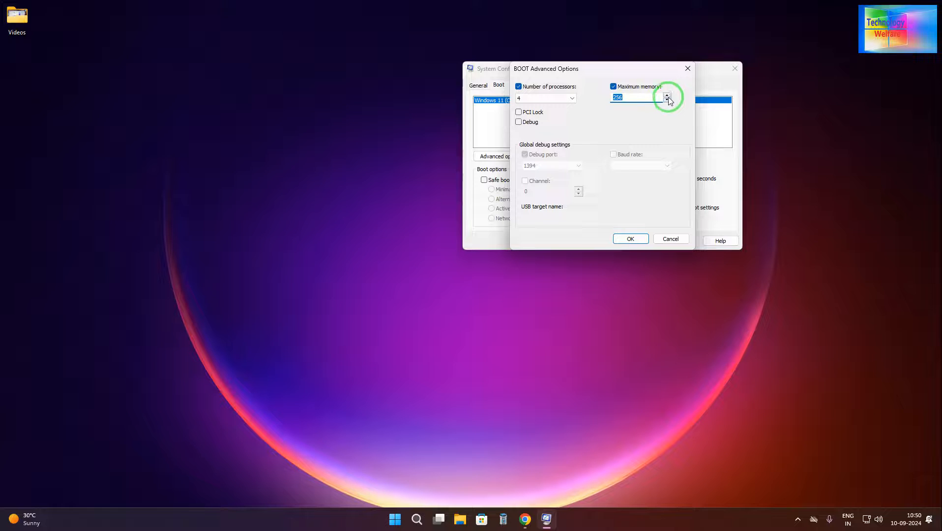
left_click(614, 87)
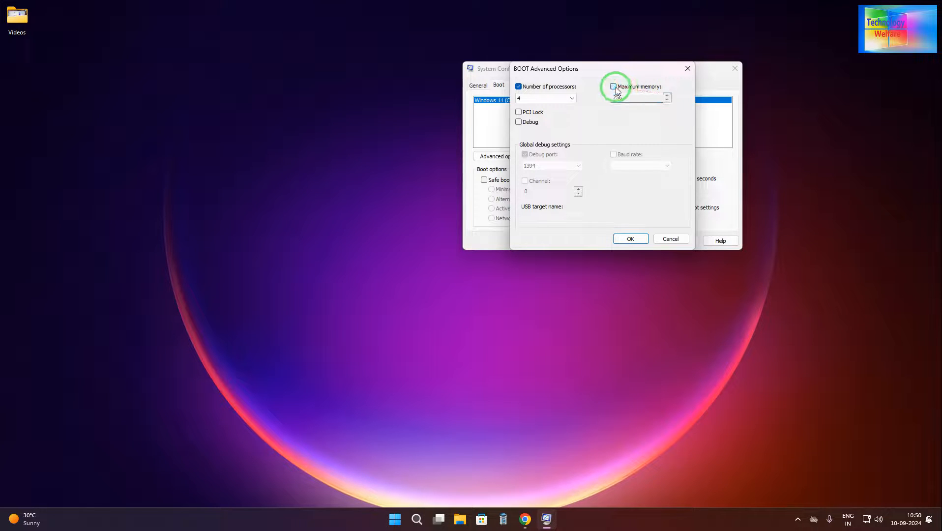
left_click(613, 86)
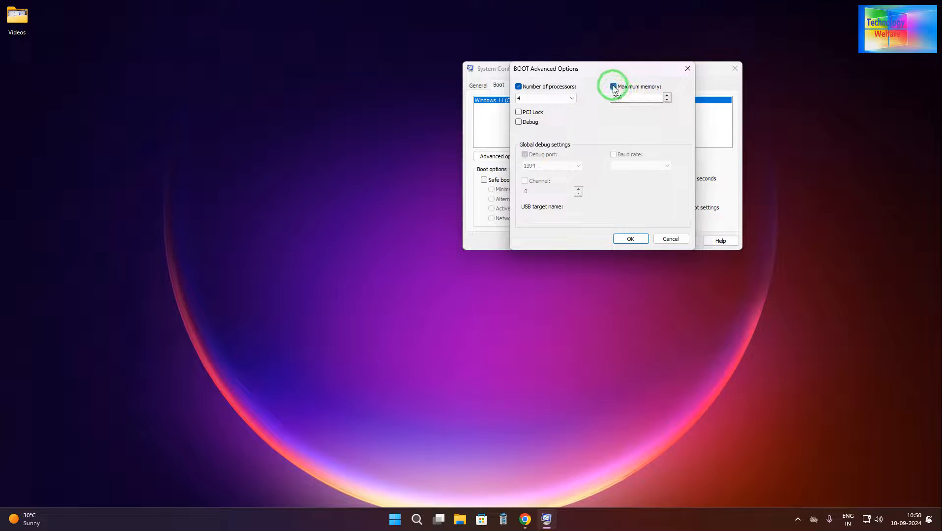
left_click(667, 100)
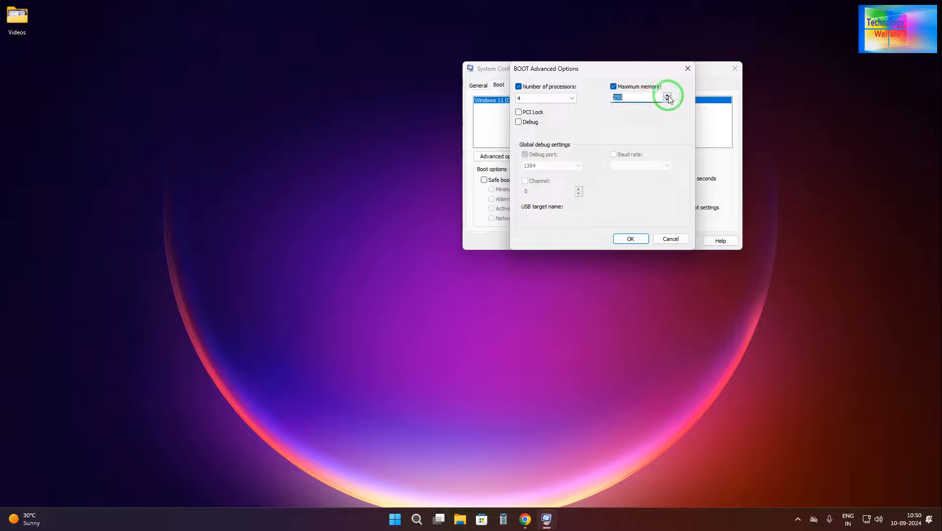
left_click(667, 97)
left_click(668, 100)
left_click(613, 87)
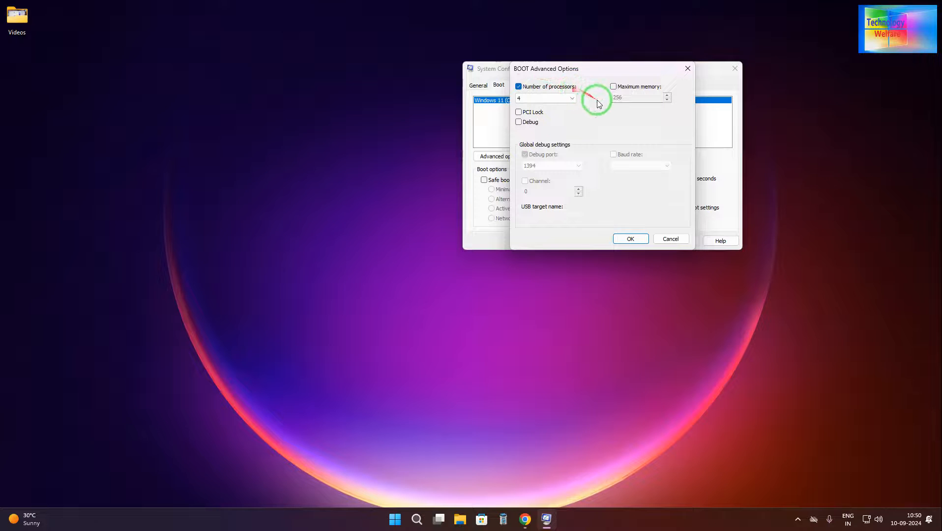
Confirm the advanced boot options, apply and close System Configuration, and move the restart prompt clear of the desktop's centre
left_click(631, 239)
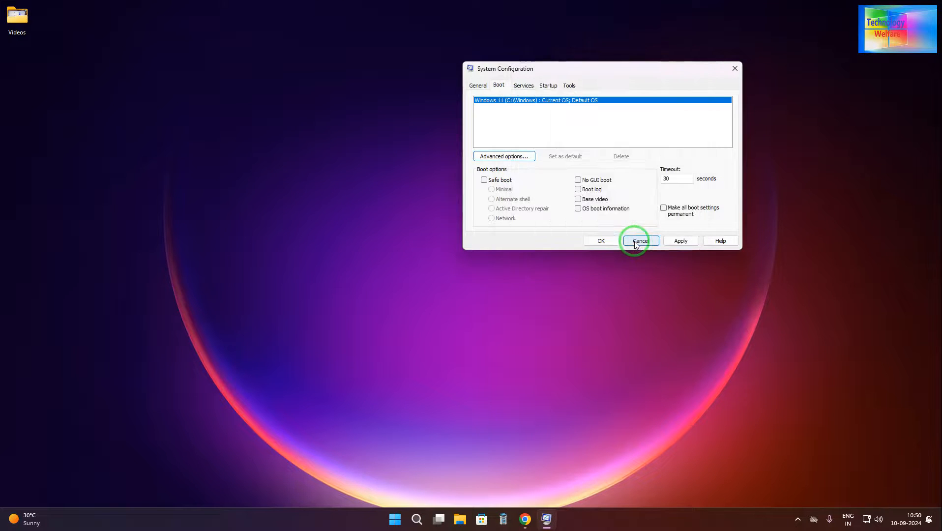
left_click(681, 241)
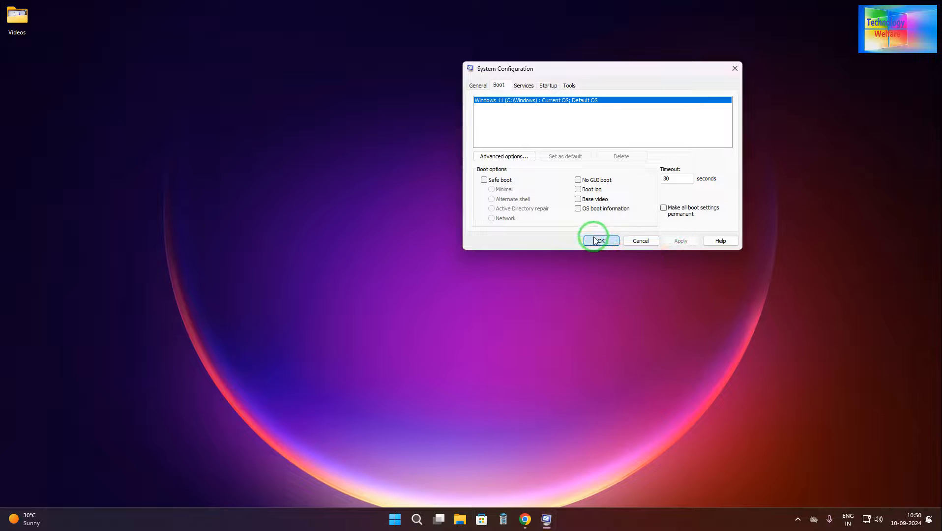
left_click(595, 241)
left_click_drag(460, 225, 687, 53)
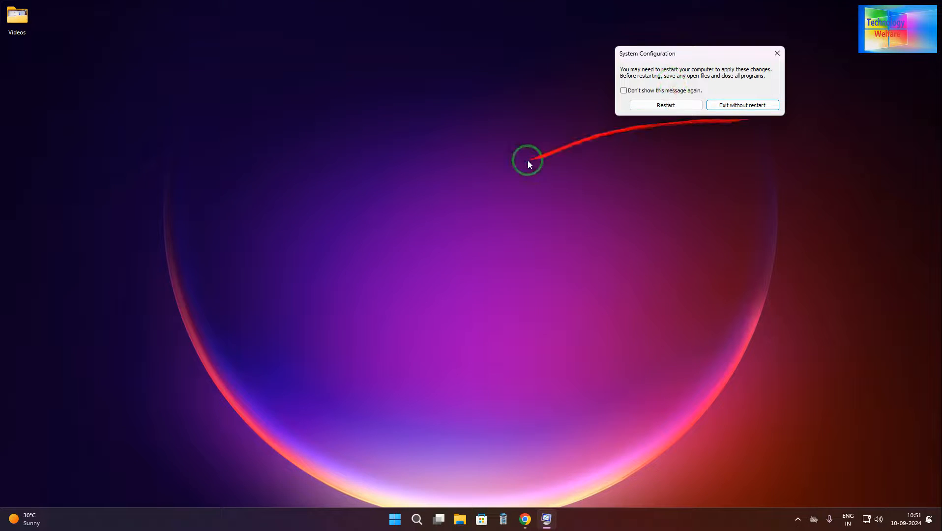
Check how quickly the View, Sort by and New submenus of the desktop's context menu open
right_click(401, 134)
mouse_move(452, 167)
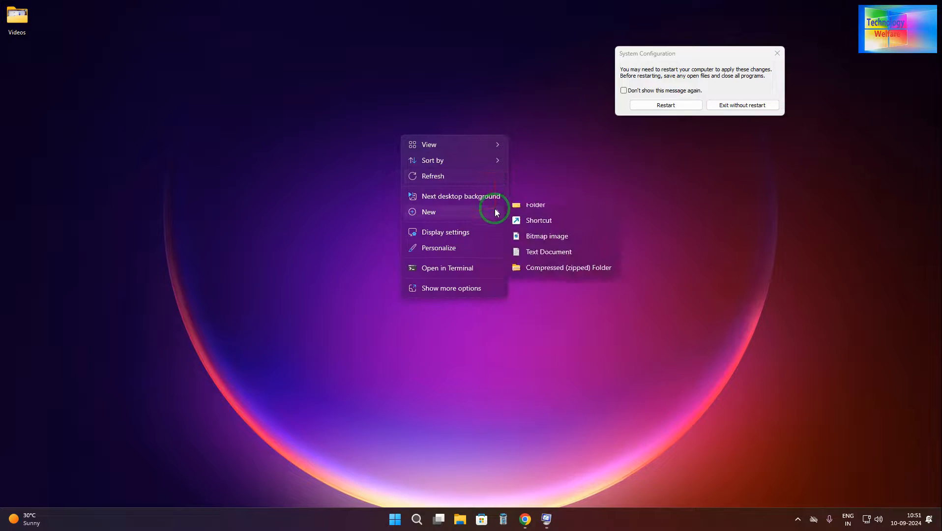
mouse_move(496, 158)
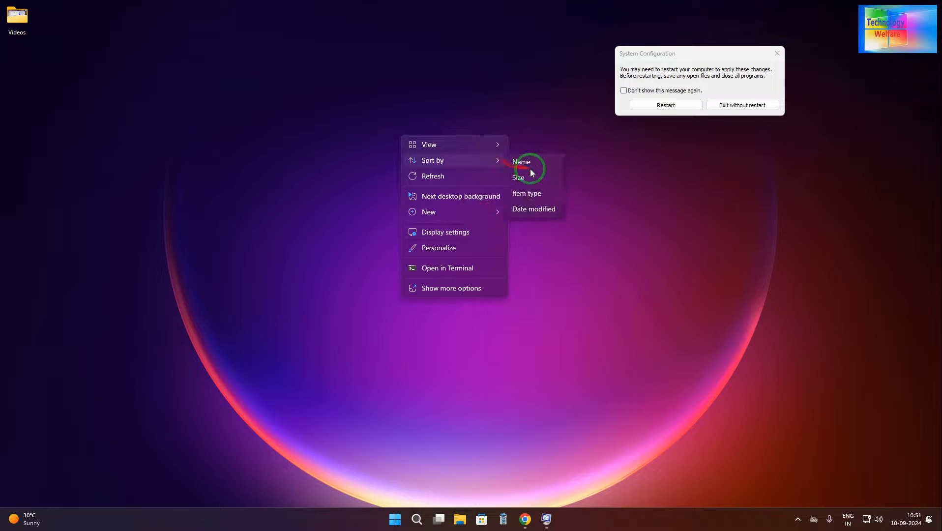
mouse_move(474, 147)
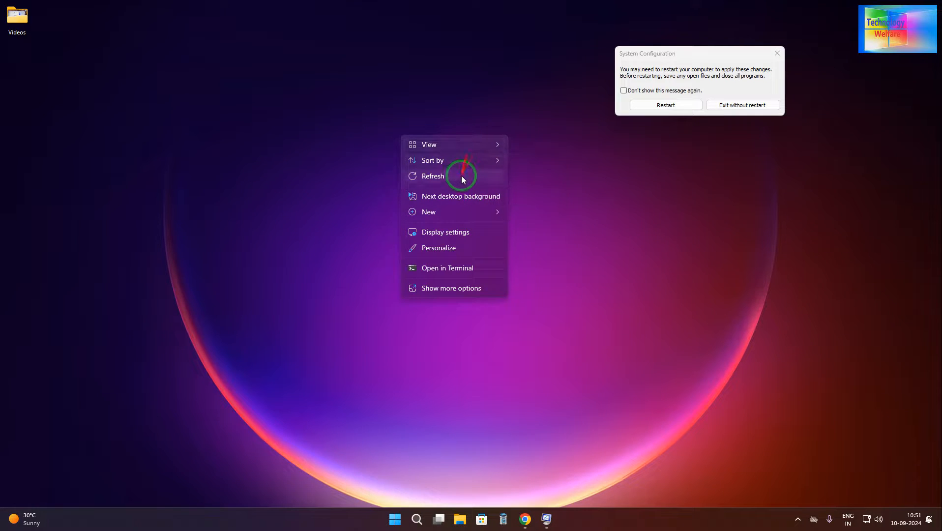
mouse_move(468, 214)
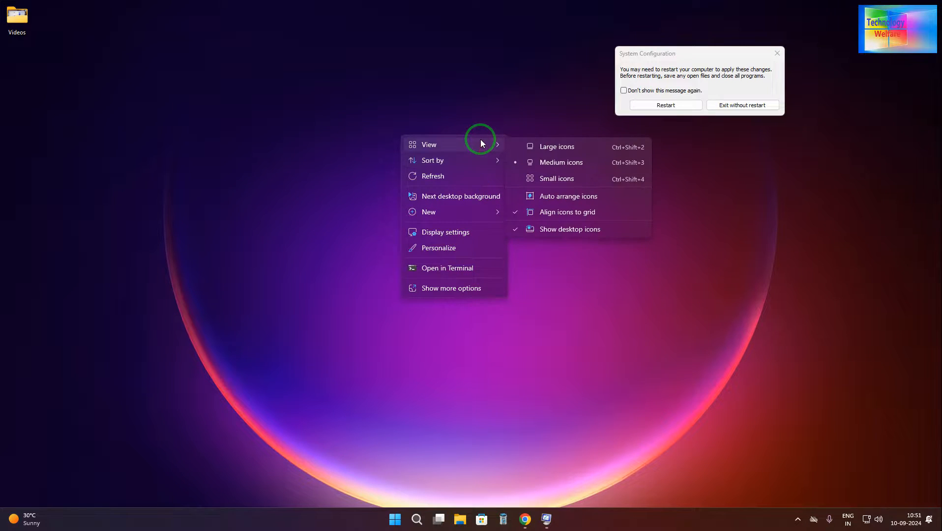
Try to relaunch System Configuration by running msconfig while the restart prompt is still open, and reposition the prompt
left_click_drag(711, 53, 750, 166)
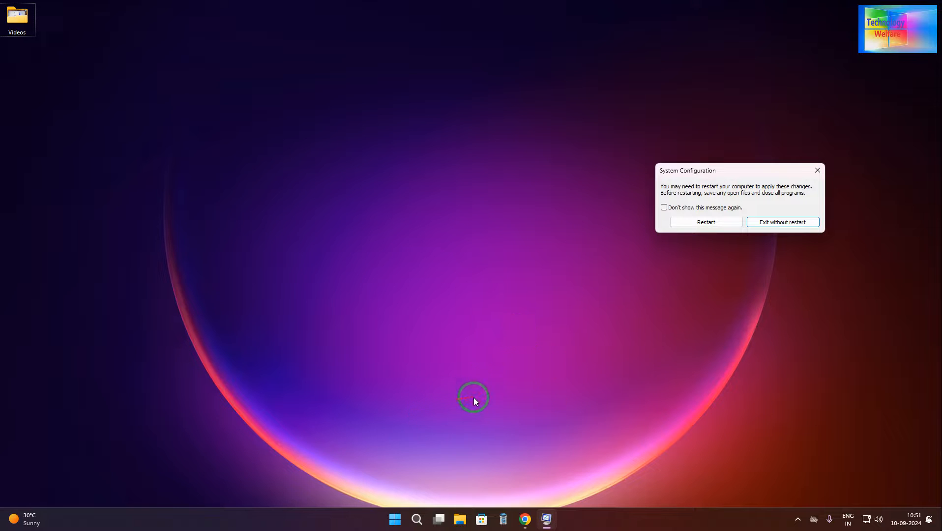
key("super+r")
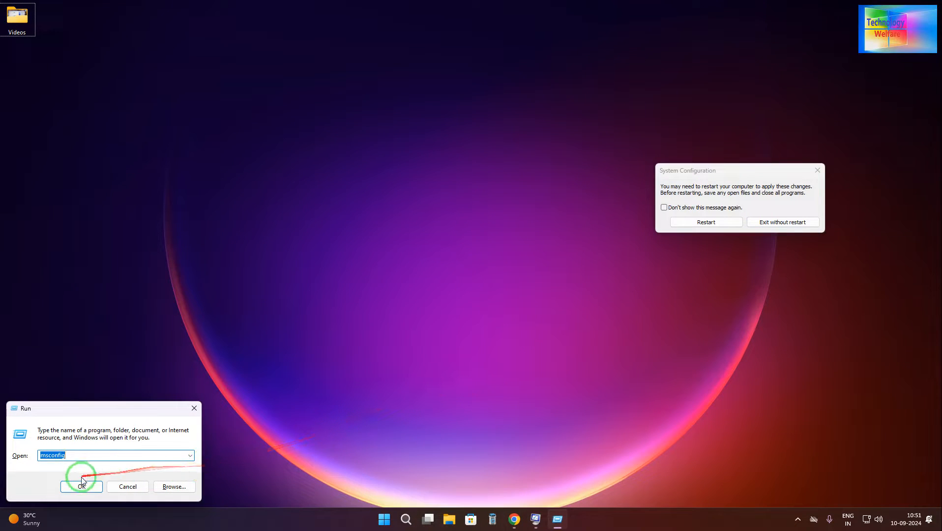
left_click(82, 484)
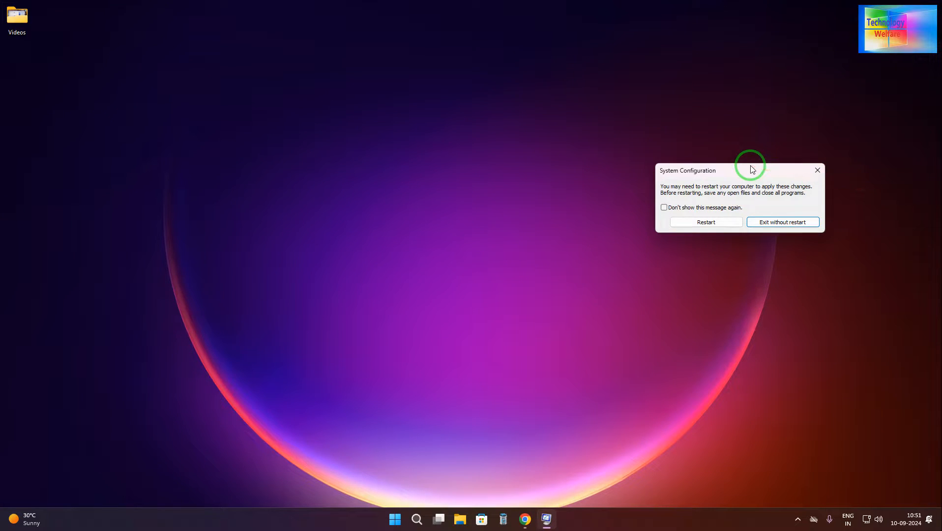
left_click_drag(752, 169, 712, 191)
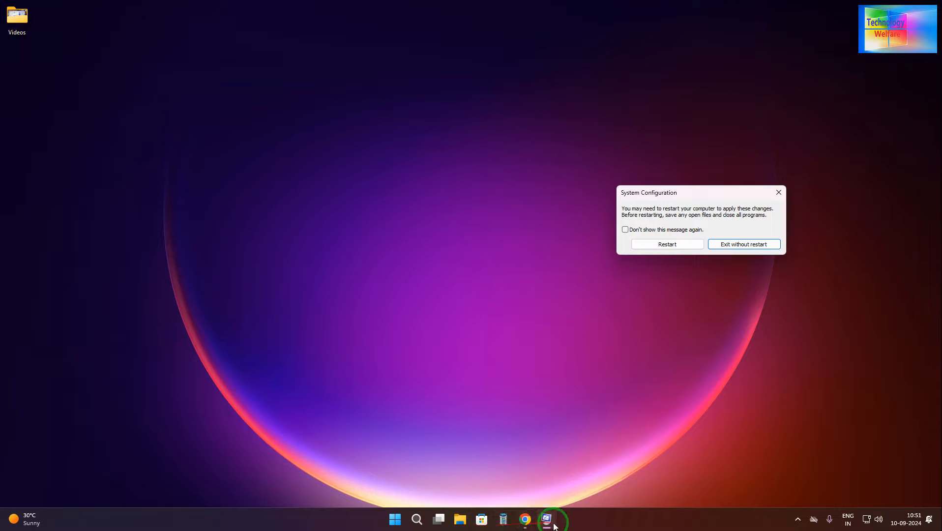
left_click(496, 272)
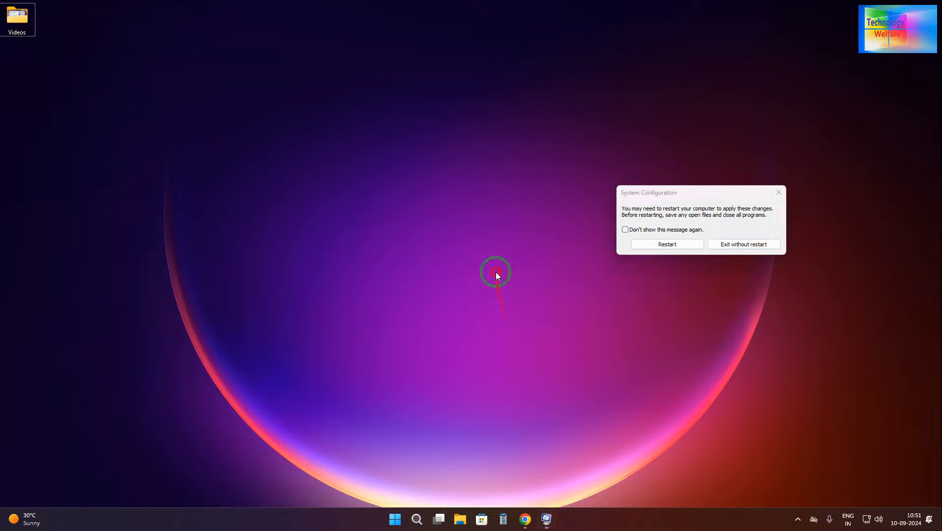
key("super+r")
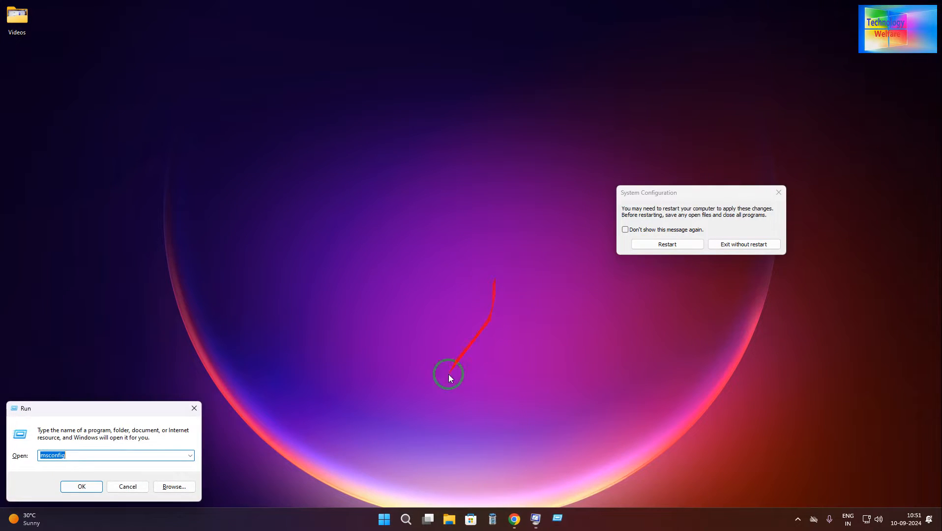
left_click(83, 485)
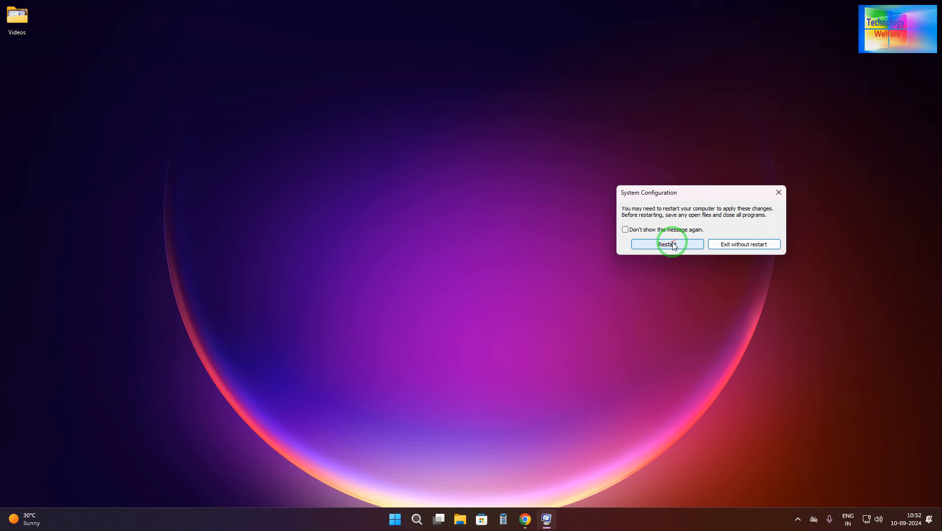
left_click_drag(691, 191, 539, 82)
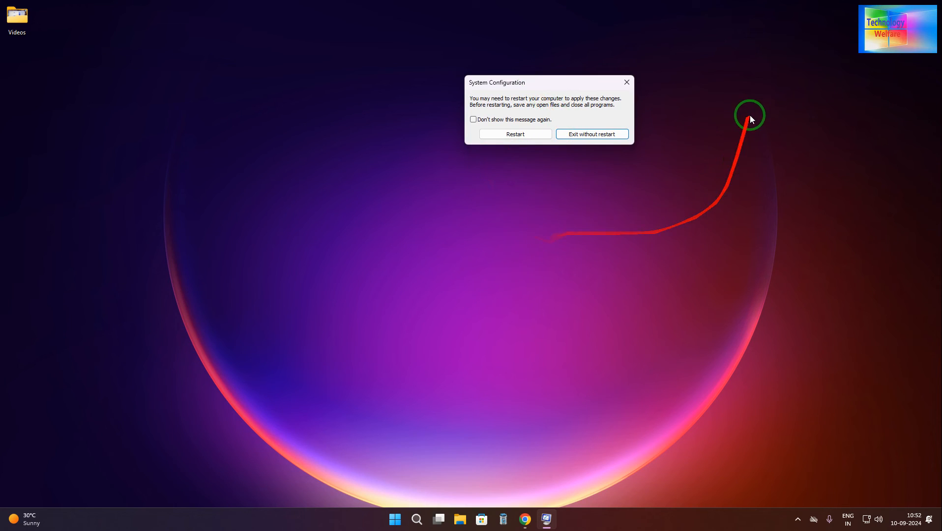